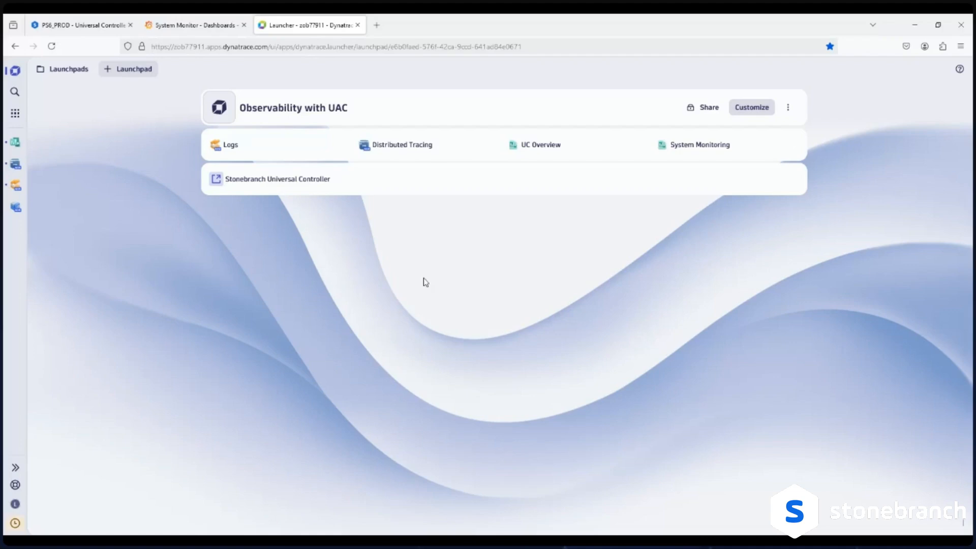
Open Distributed Tracing from the launchpad and filter the requests to the "launch: sb - demo" endpoint.
click(418, 153)
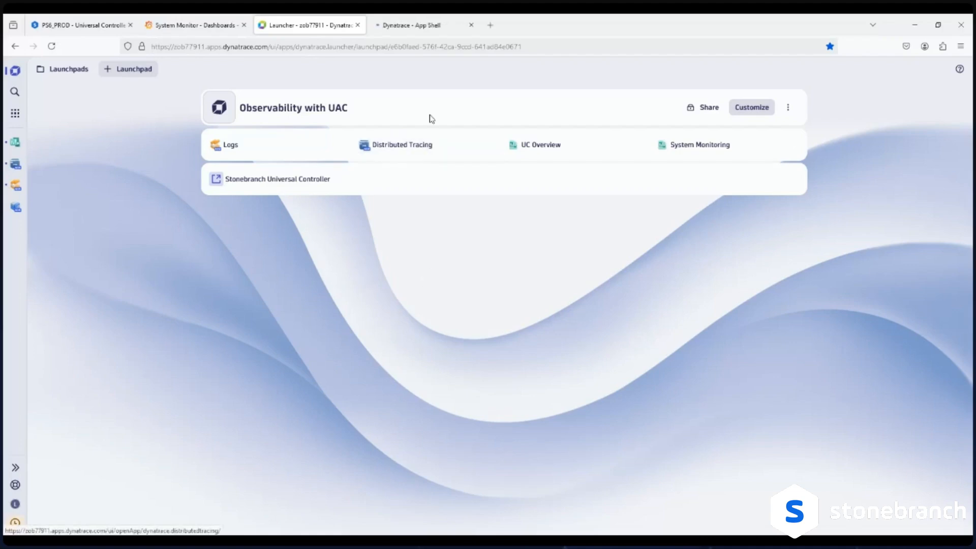
click(430, 26)
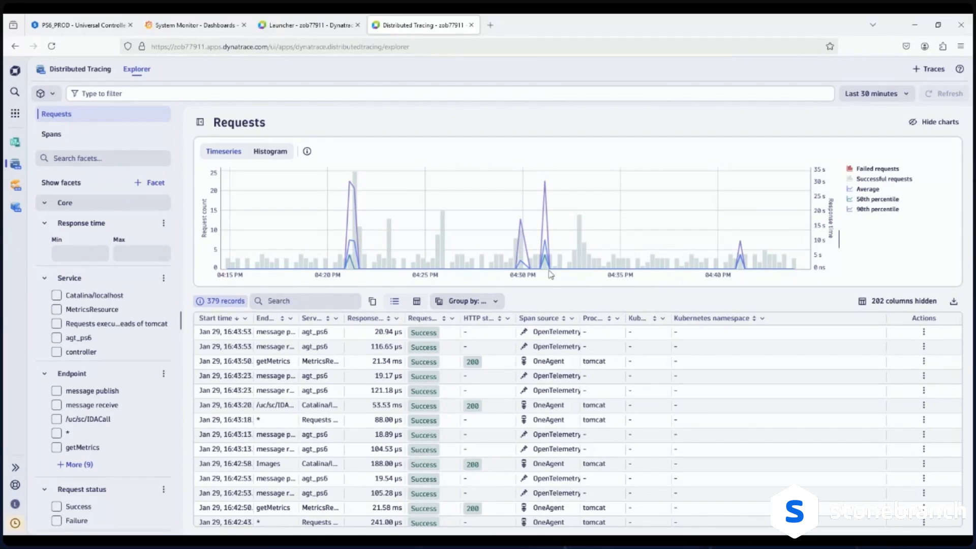
scroll(51, 404, down, 3)
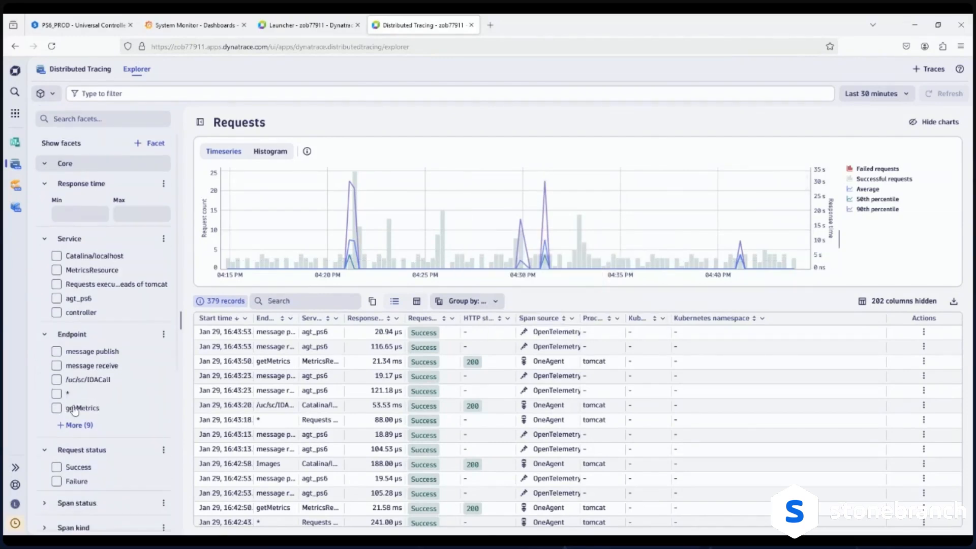
click(74, 384)
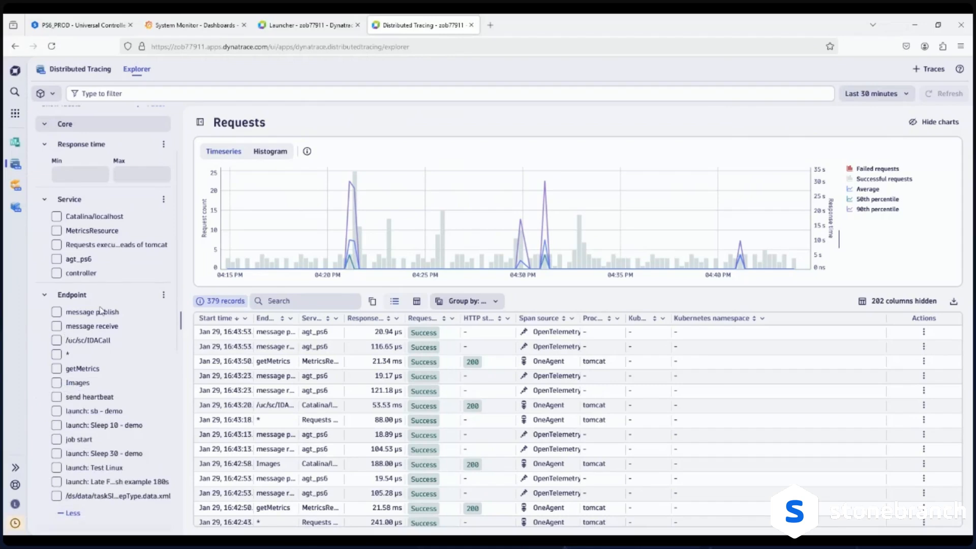
scroll(97, 314, down, 1)
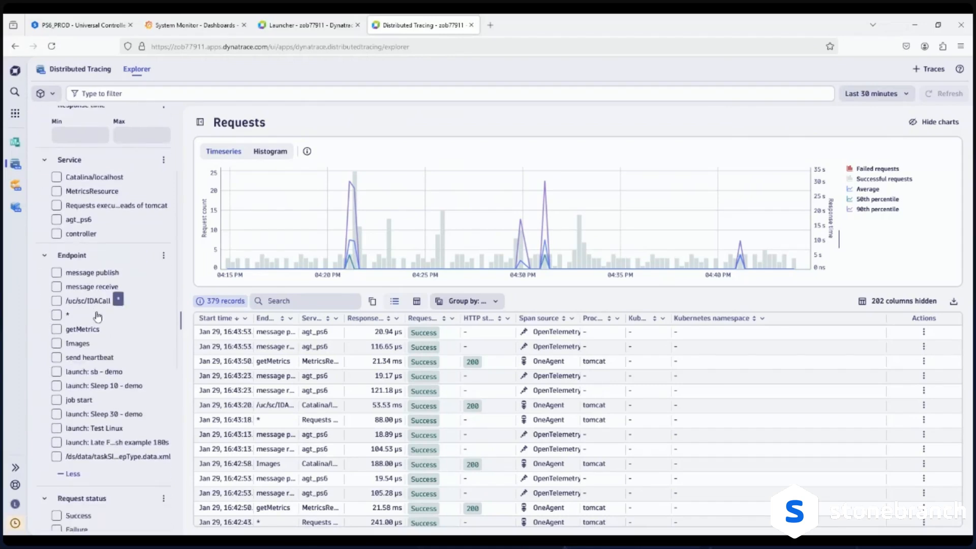
click(57, 372)
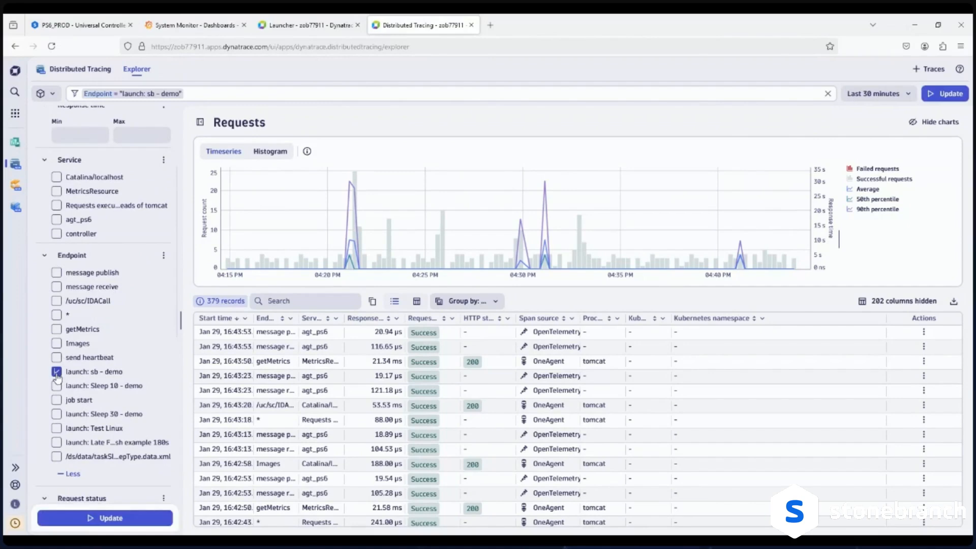
click(105, 518)
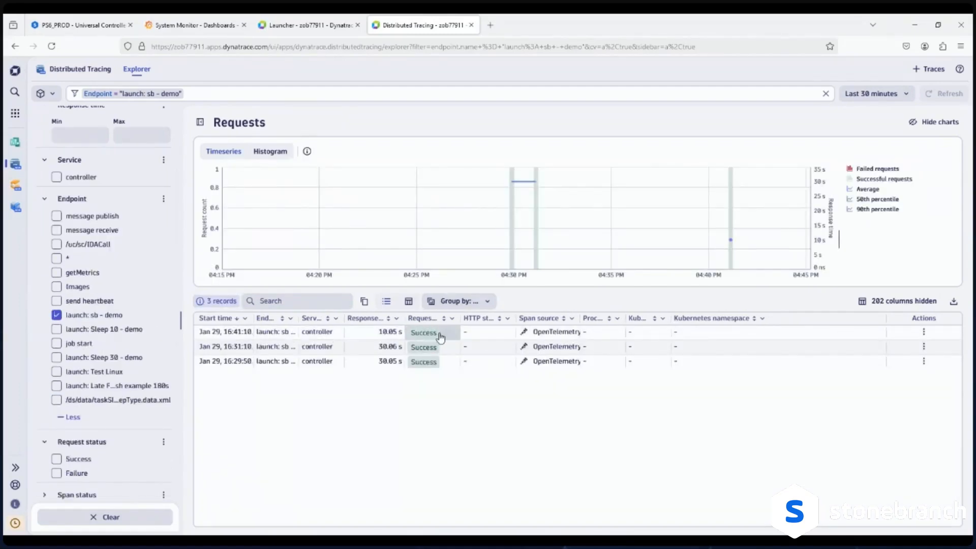
Open the trace of the most recent "launch: sb - demo" request and examine the root span's Core and Uac details.
click(288, 339)
click(269, 350)
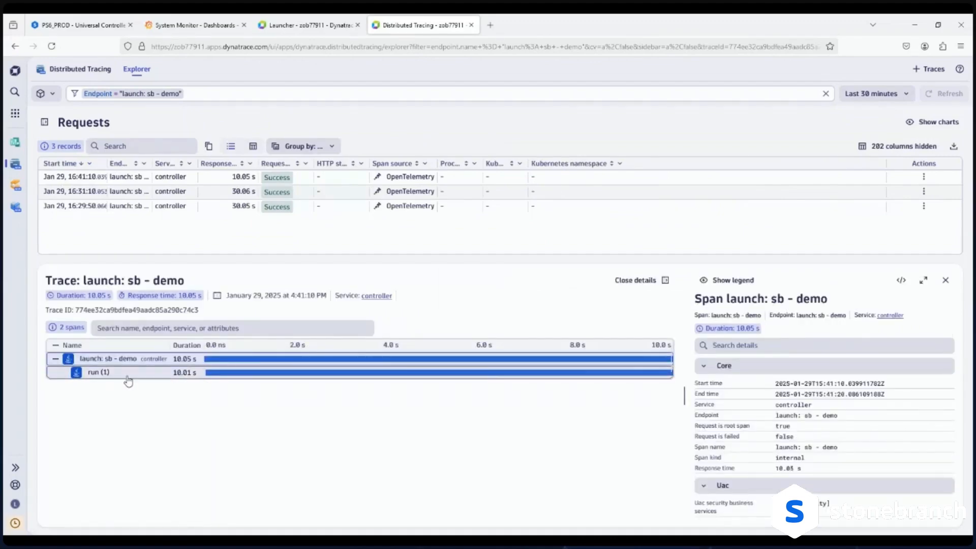
scroll(838, 407, down, 1)
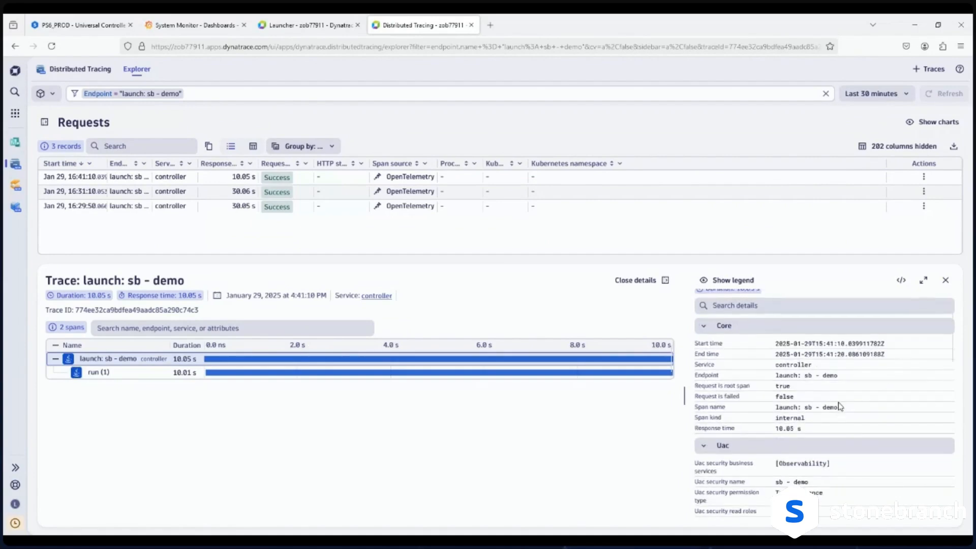
scroll(838, 402, down, 4)
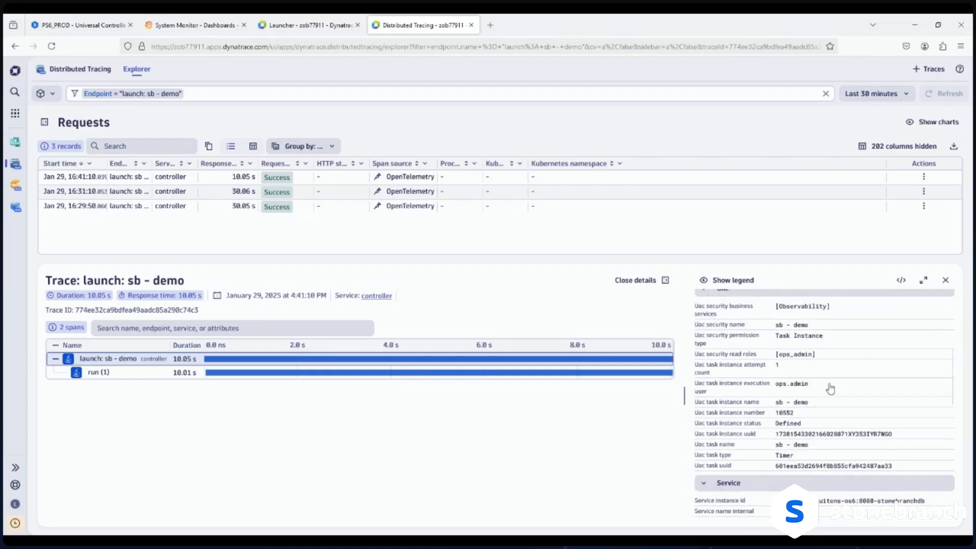
scroll(831, 390, up, 1)
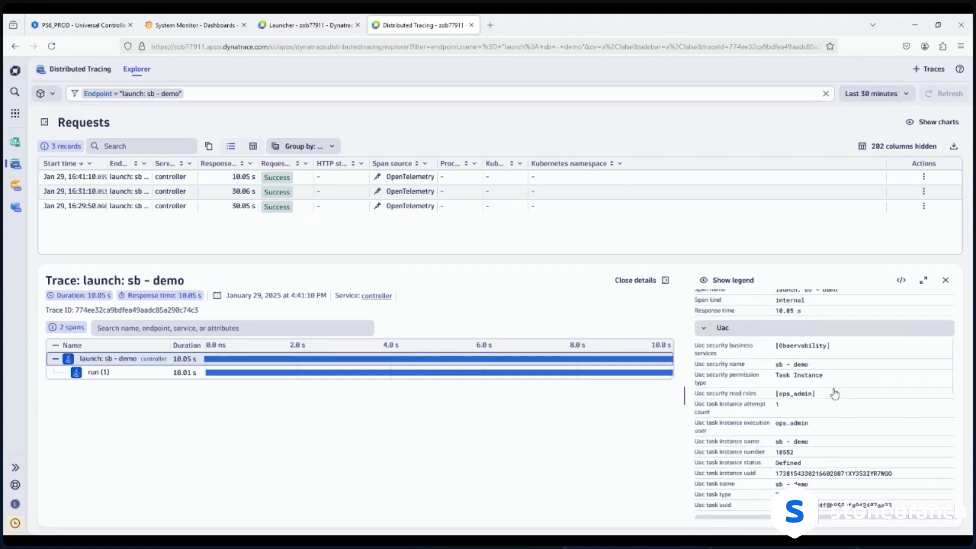
Copy the Uac task instance uuid value from the span's Uac details.
scroll(835, 396, down, 1)
scroll(835, 404, down, 1)
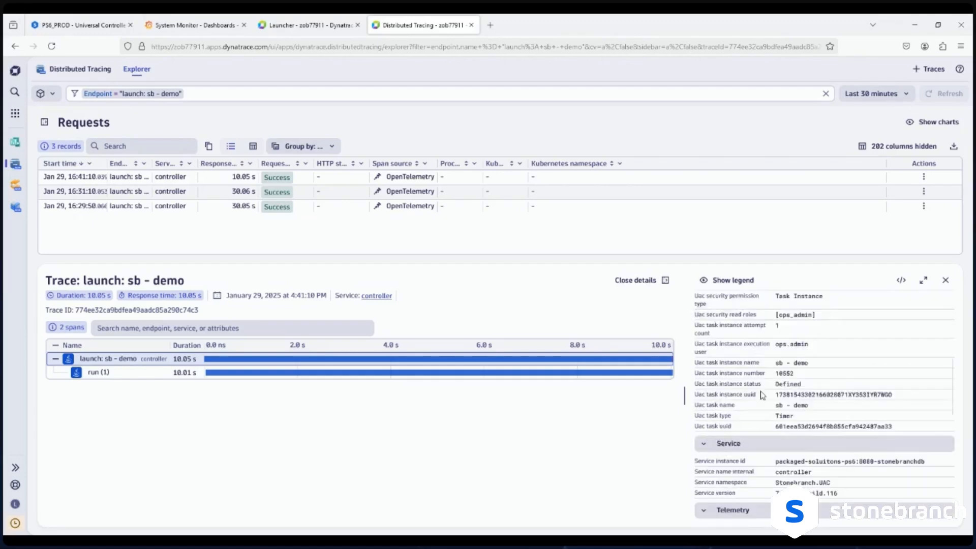
click(808, 396)
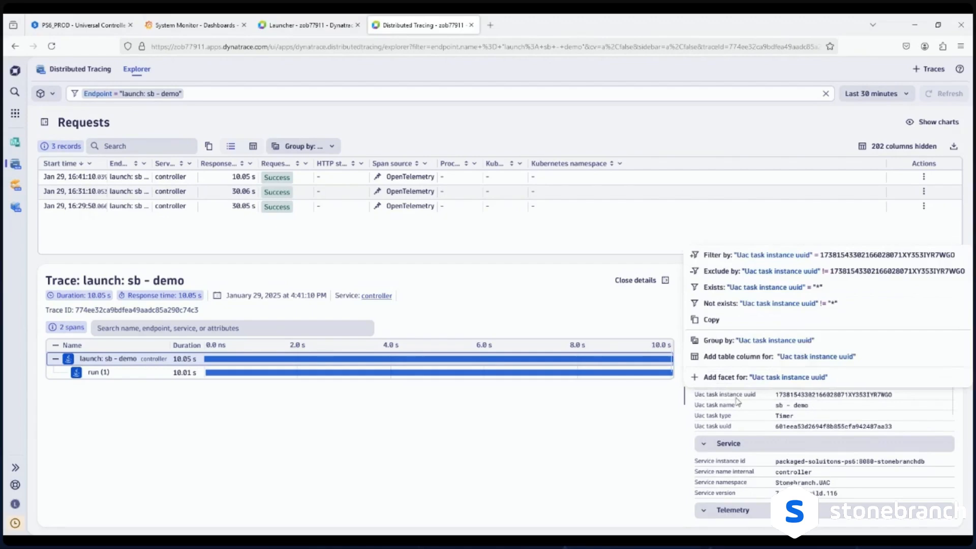
click(719, 319)
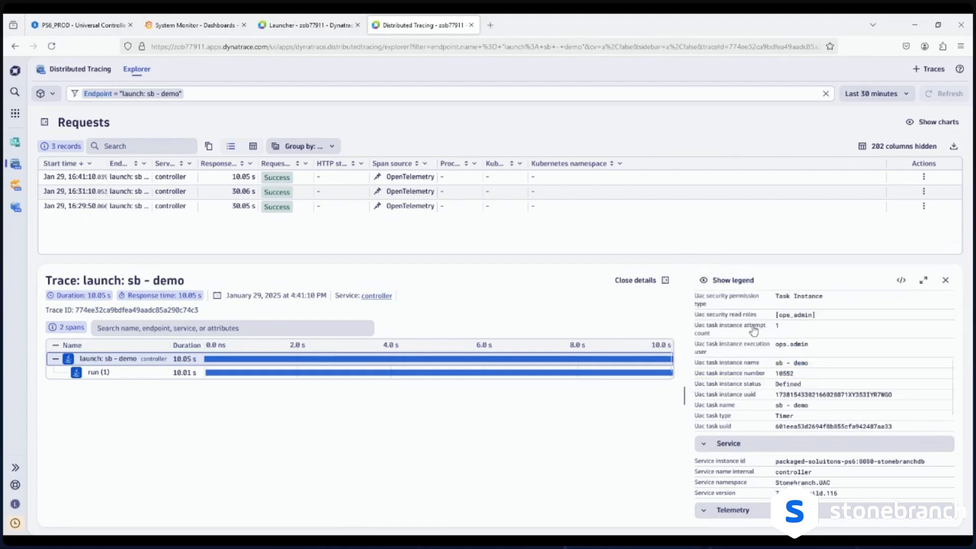
Open Logs and run a query for the last 30 minutes with all statuses (NONE, INFO, WARN, ERROR) selected.
click(16, 187)
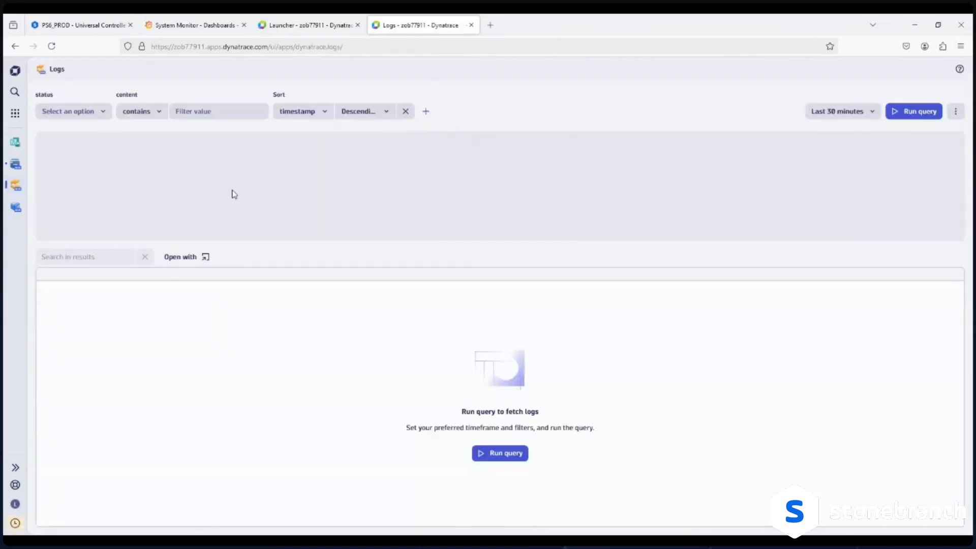
click(65, 113)
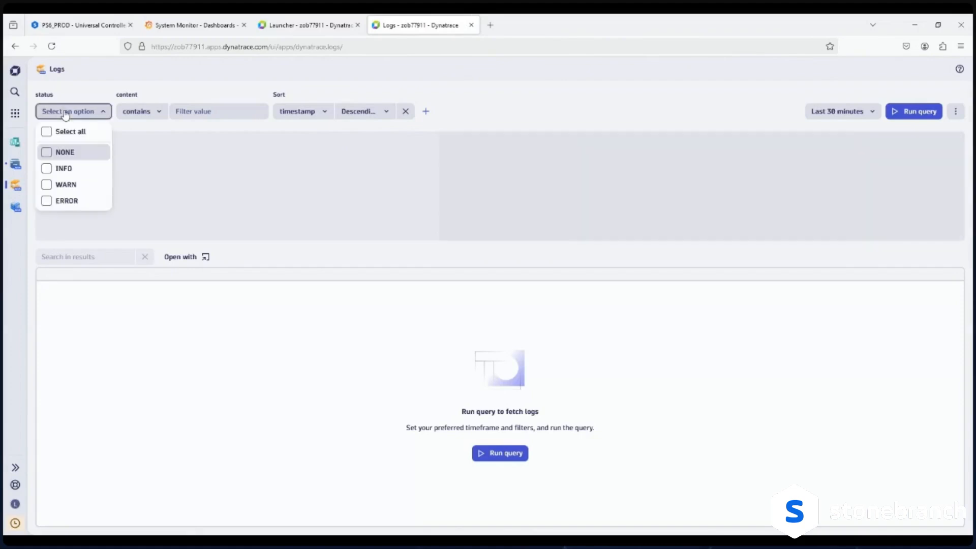
click(60, 132)
click(918, 115)
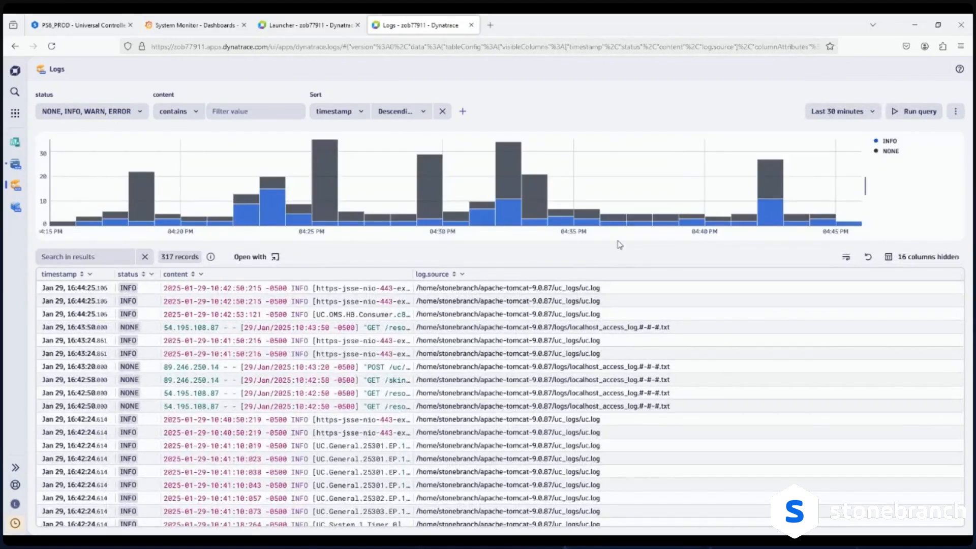
Filter the logs to content containing the copied task instance uuid and rerun the query.
click(265, 107)
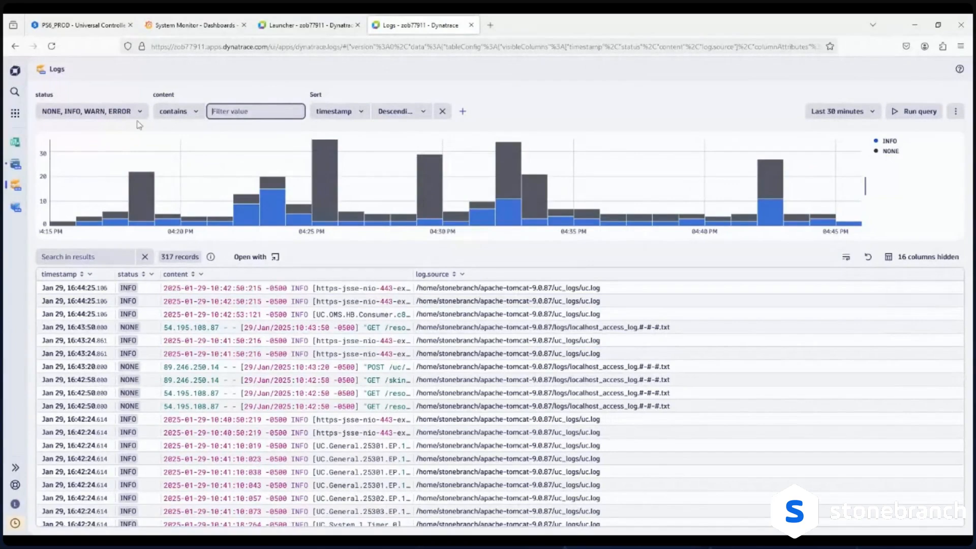
key(ctrl+v)
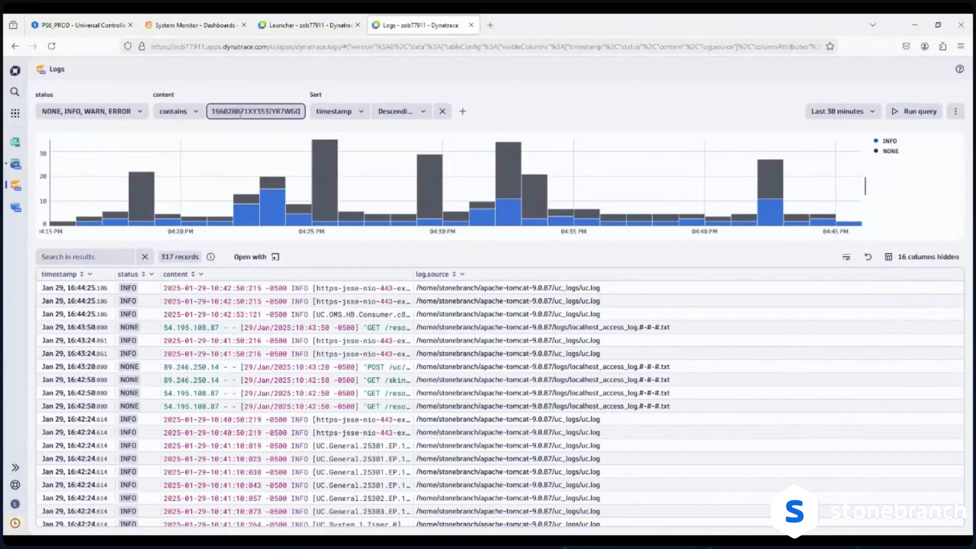
click(925, 122)
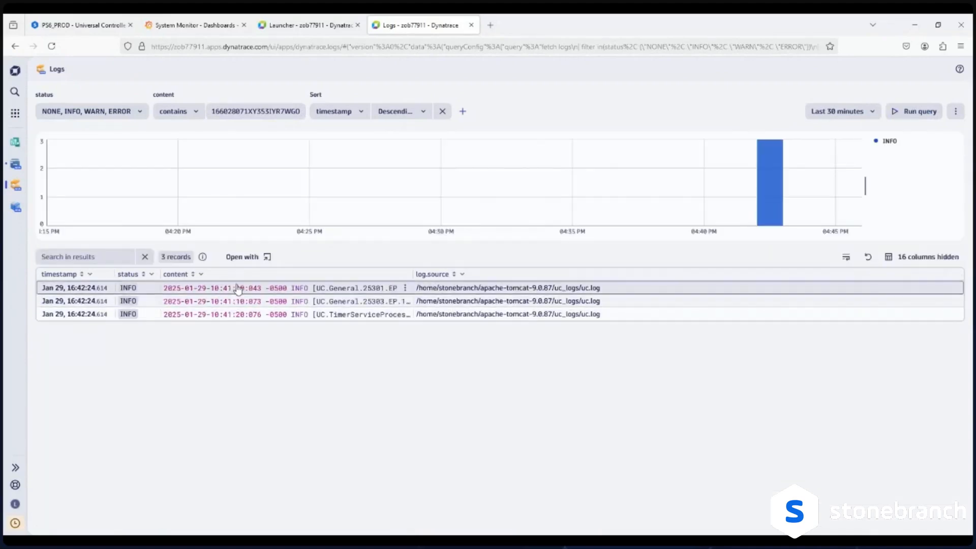
Inspect the matching log records one by one and expand the full content of the UC.TimerServiceProcessor entry.
click(238, 289)
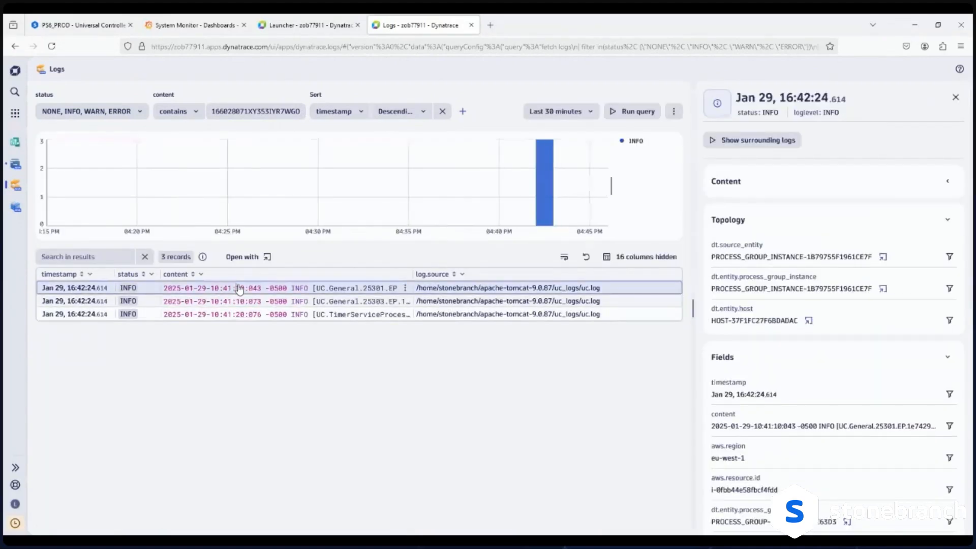
click(227, 302)
click(346, 316)
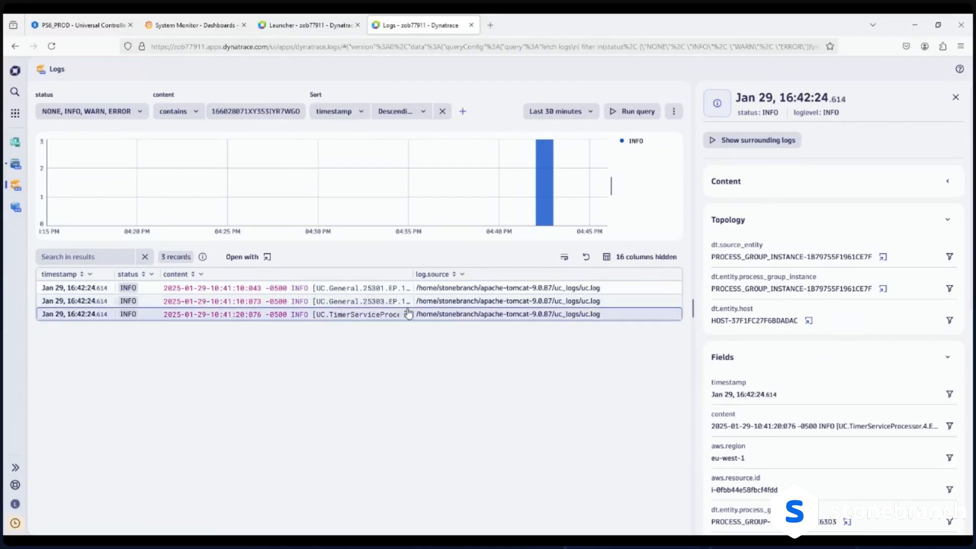
click(951, 182)
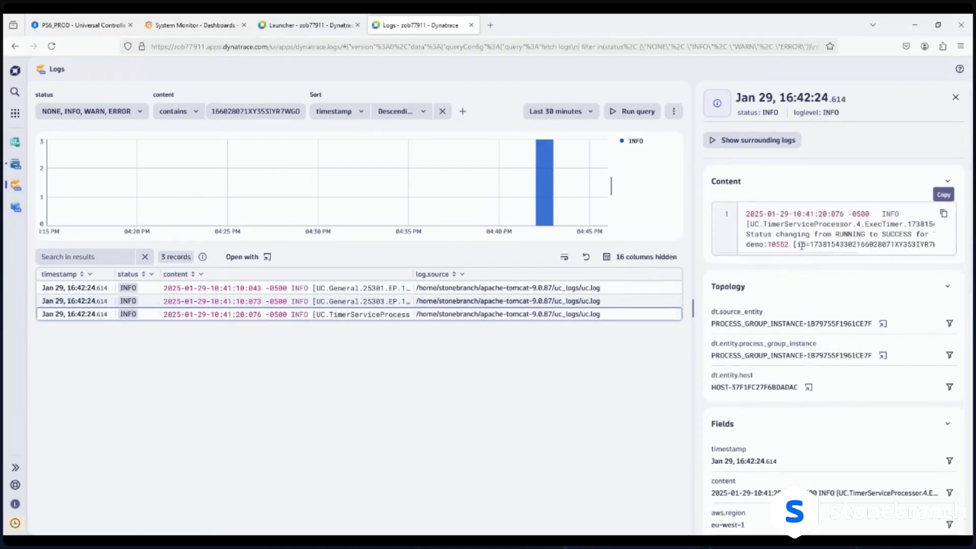
drag(828, 252, 768, 258)
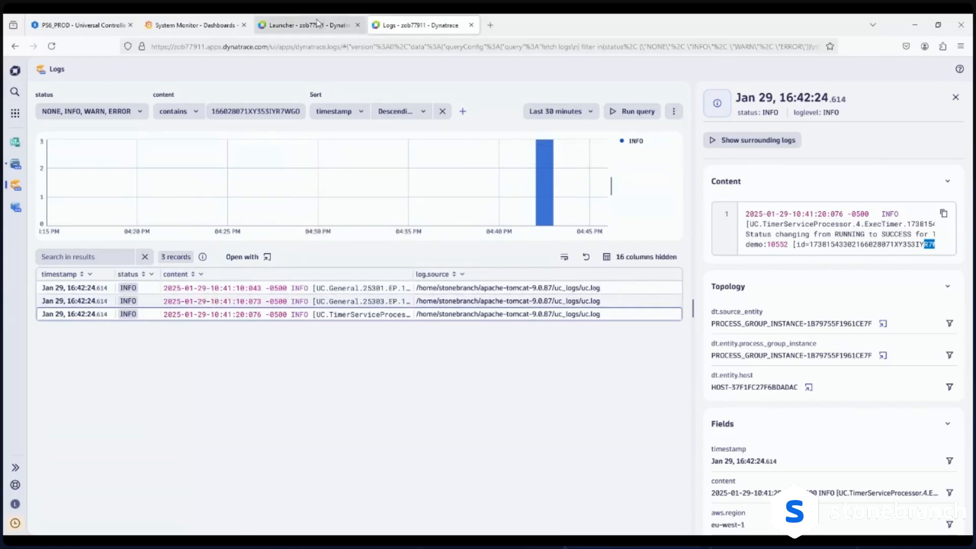
Return to the Observability with UAC launchpad, review the UC Overview dashboard, and leave it for the dashboards list.
click(362, 25)
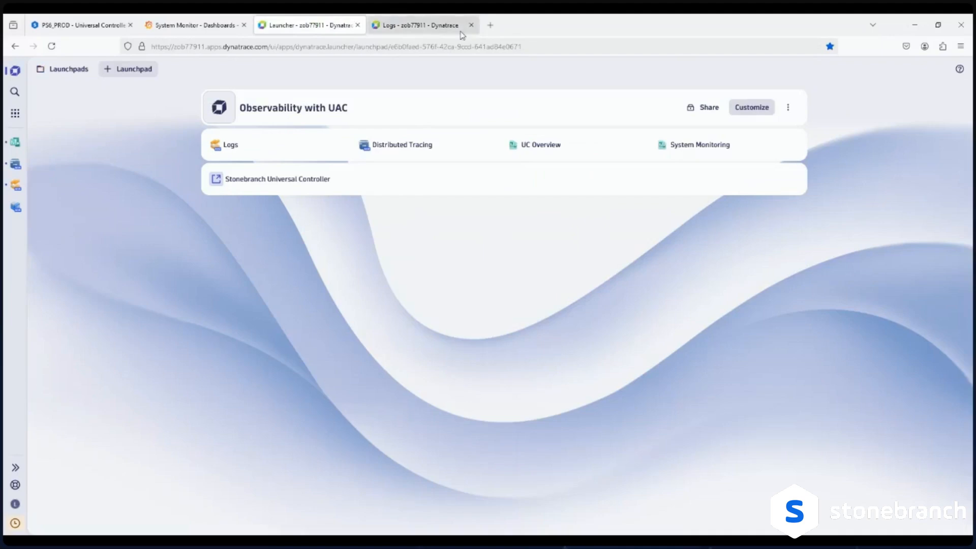
click(556, 147)
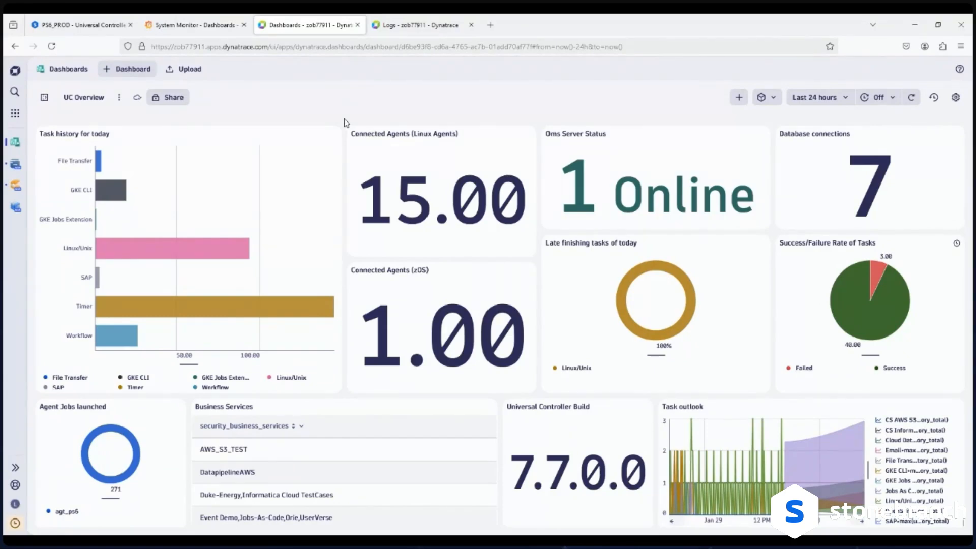
click(58, 71)
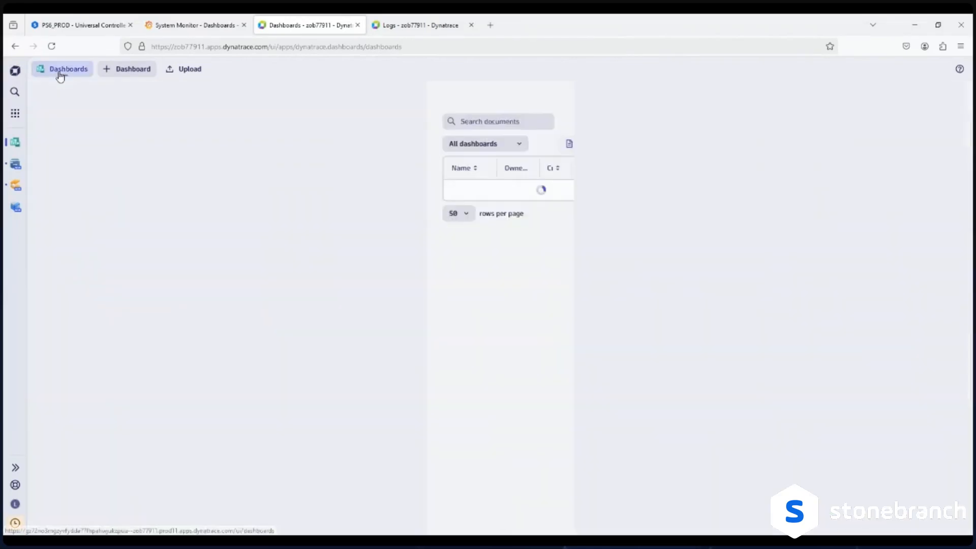
Open the System Monitoring dashboard from the launchpad and review its CPU, memory and network tiles.
click(17, 70)
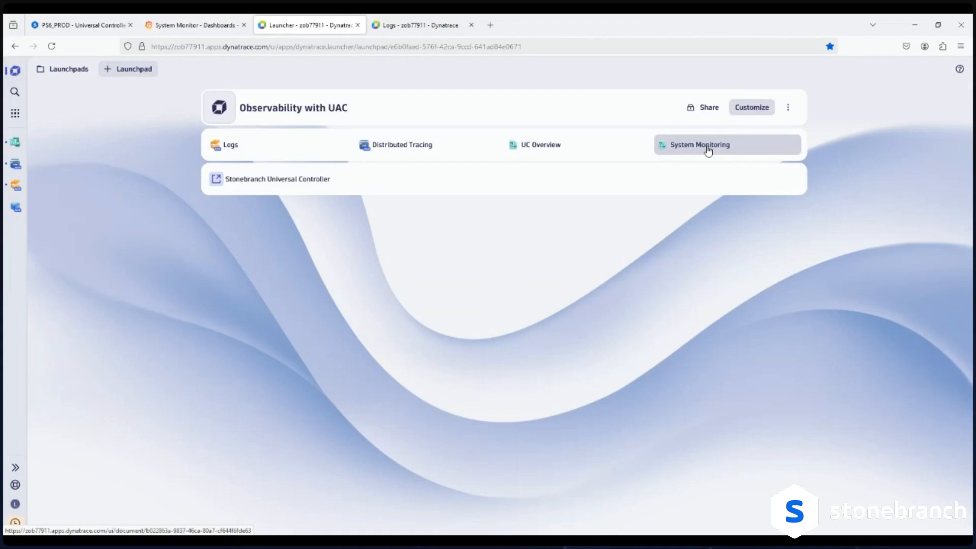
click(708, 149)
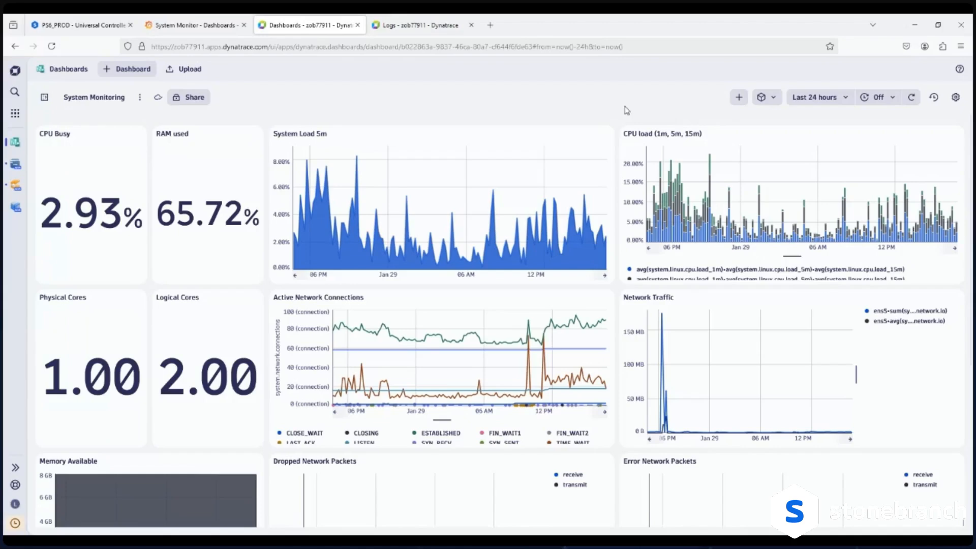
scroll(622, 127, down, 2)
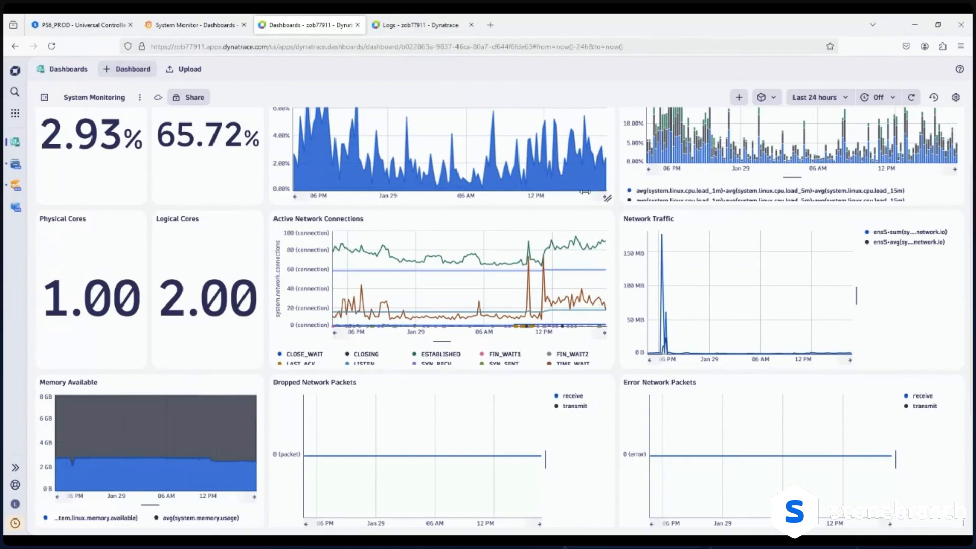
Switch to Universal Controller to view the Data Collector -SM System Monitor task, and return to the Dynatrace dashboard.
click(74, 21)
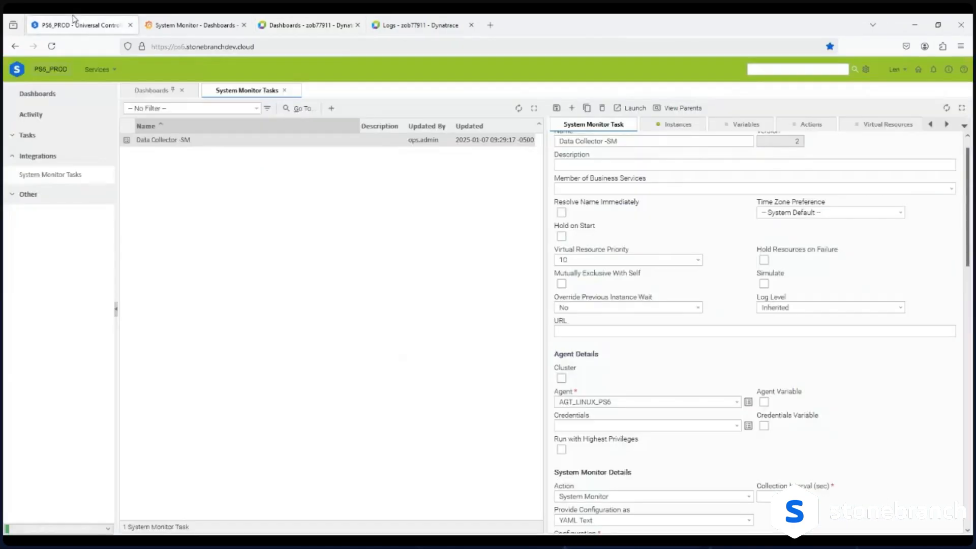
click(276, 26)
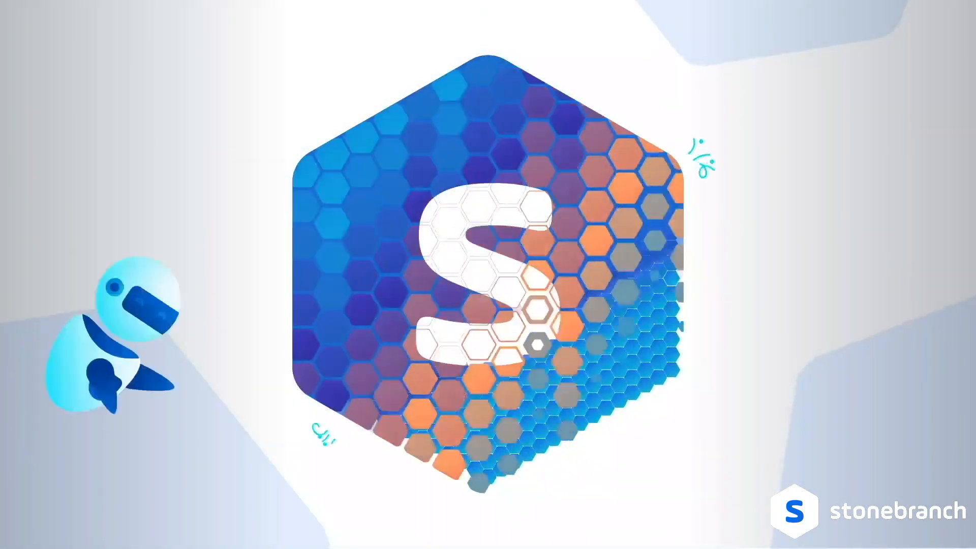